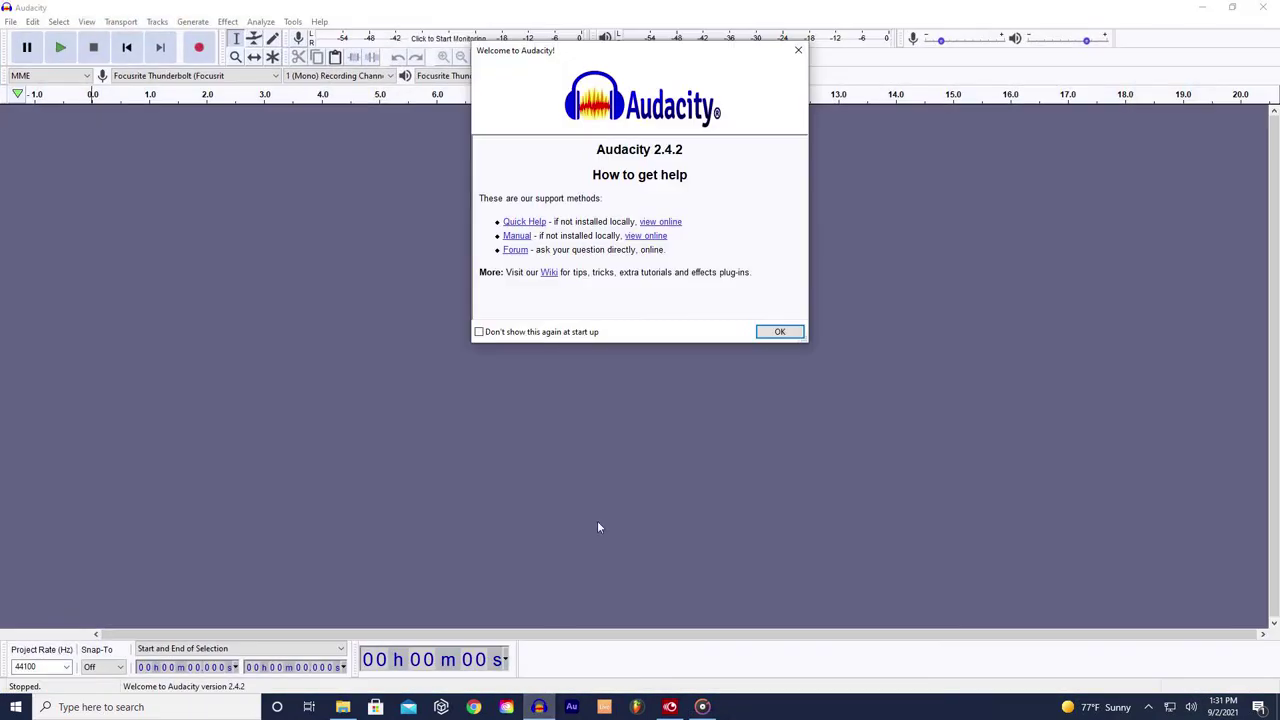
Dismiss the welcome dialog and keep Focusrite Thunderbolt for playback with 1 (Mono) recording channel.
{"action": "left_click", "coordinate": [781, 332]}
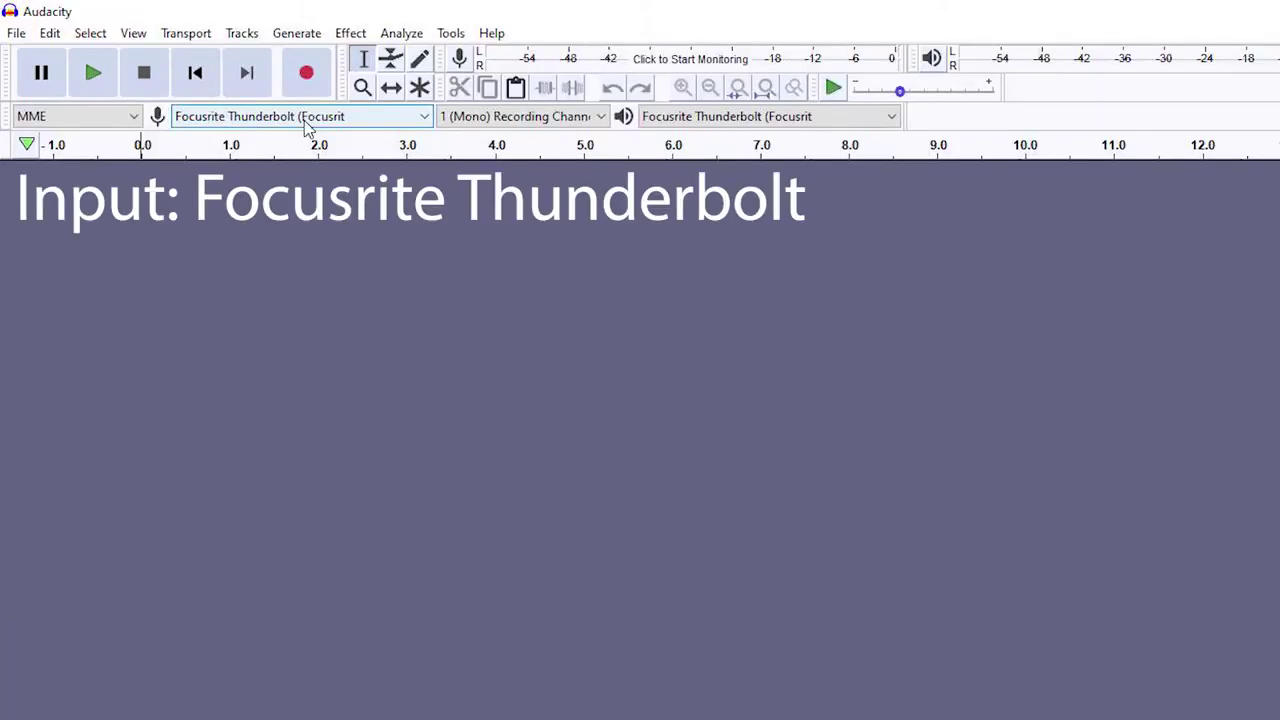
{"action": "left_click", "coordinate": [305, 117]}
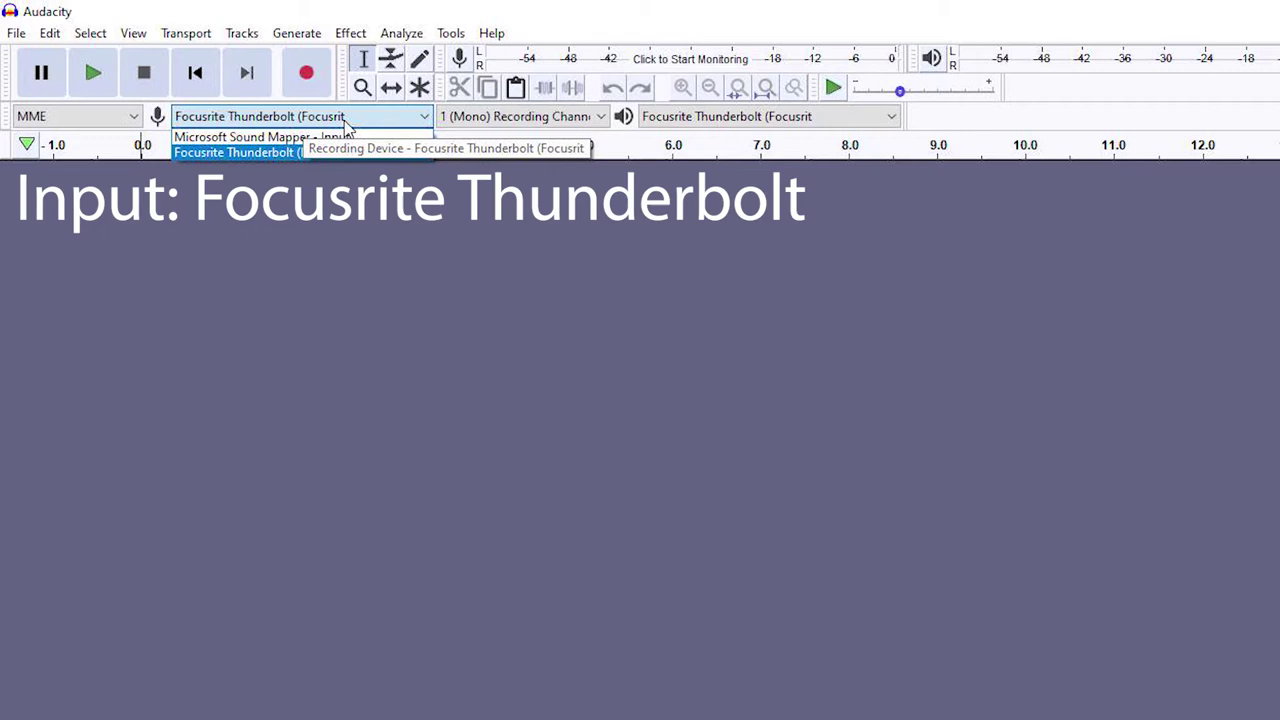
{"action": "left_click", "coordinate": [465, 117]}
{"action": "left_click", "coordinate": [512, 117]}
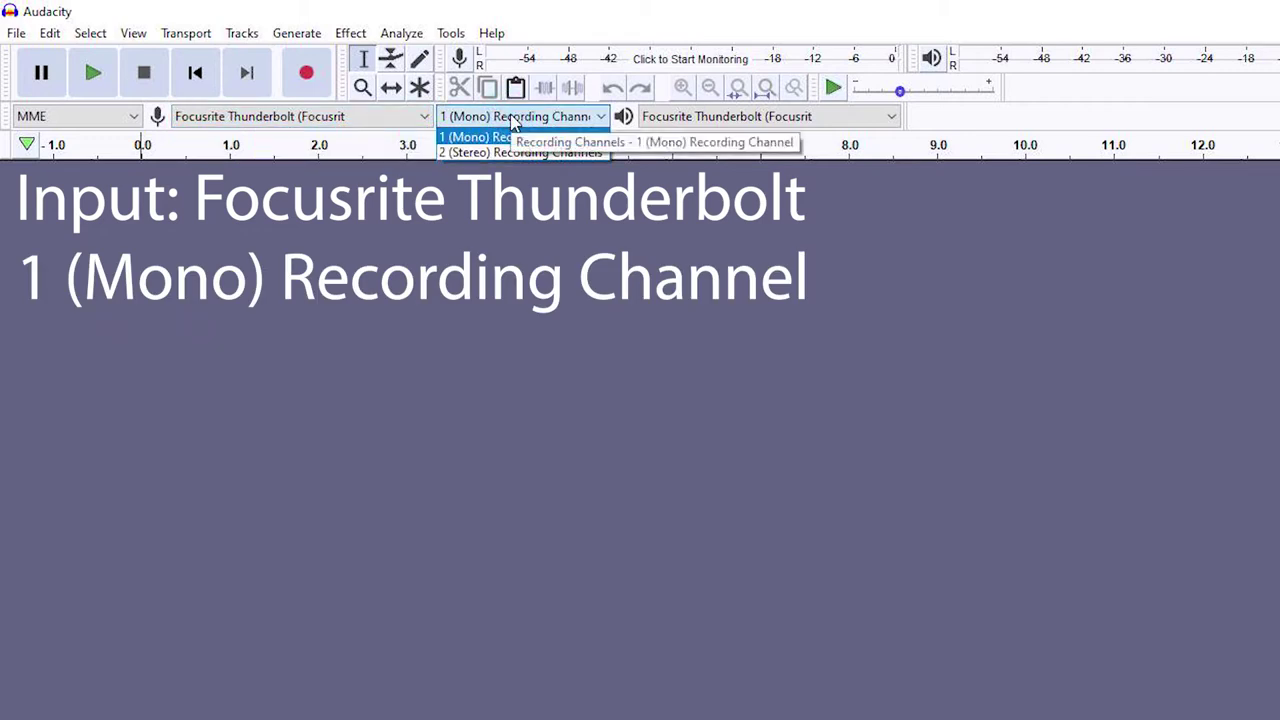
{"action": "left_click", "coordinate": [694, 116]}
{"action": "left_click", "coordinate": [700, 117]}
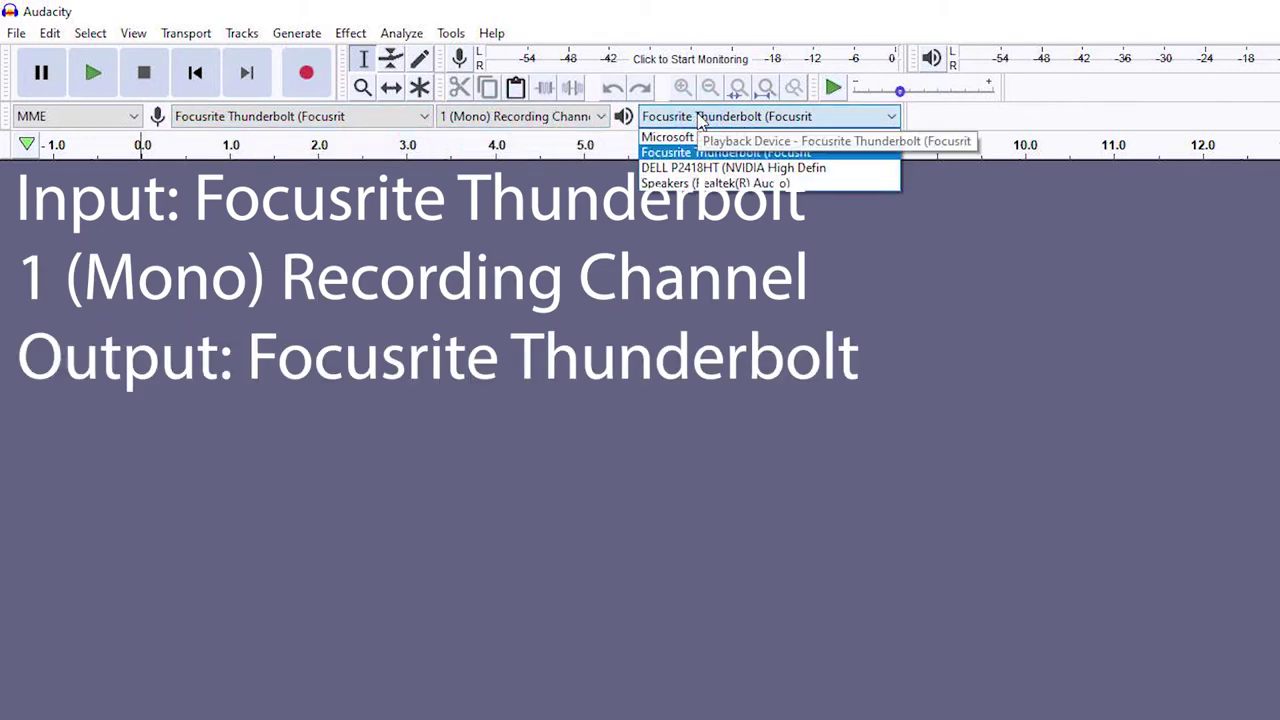
{"action": "left_click", "coordinate": [1077, 252]}
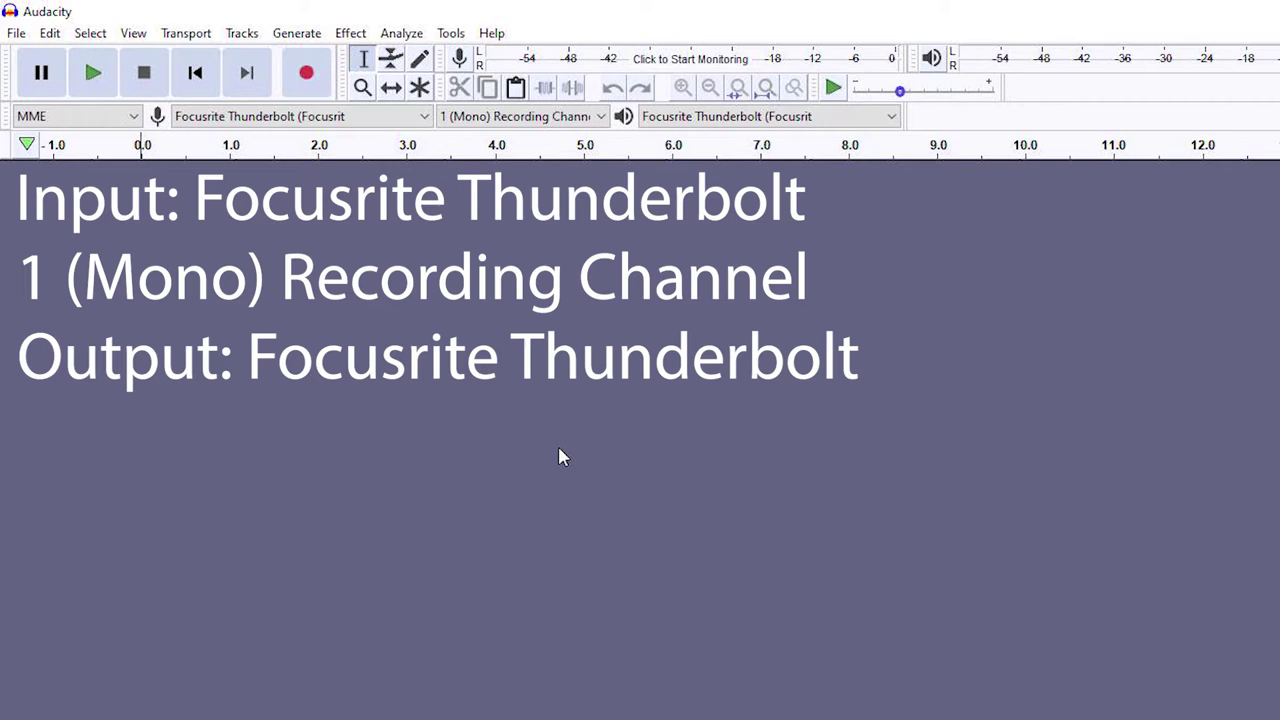
Add a new empty mono track (44100Hz, 32-bit float) via Tracks > Add New.
{"action": "left_click", "coordinate": [236, 34]}
{"action": "mouse_move", "coordinate": [390, 67]}
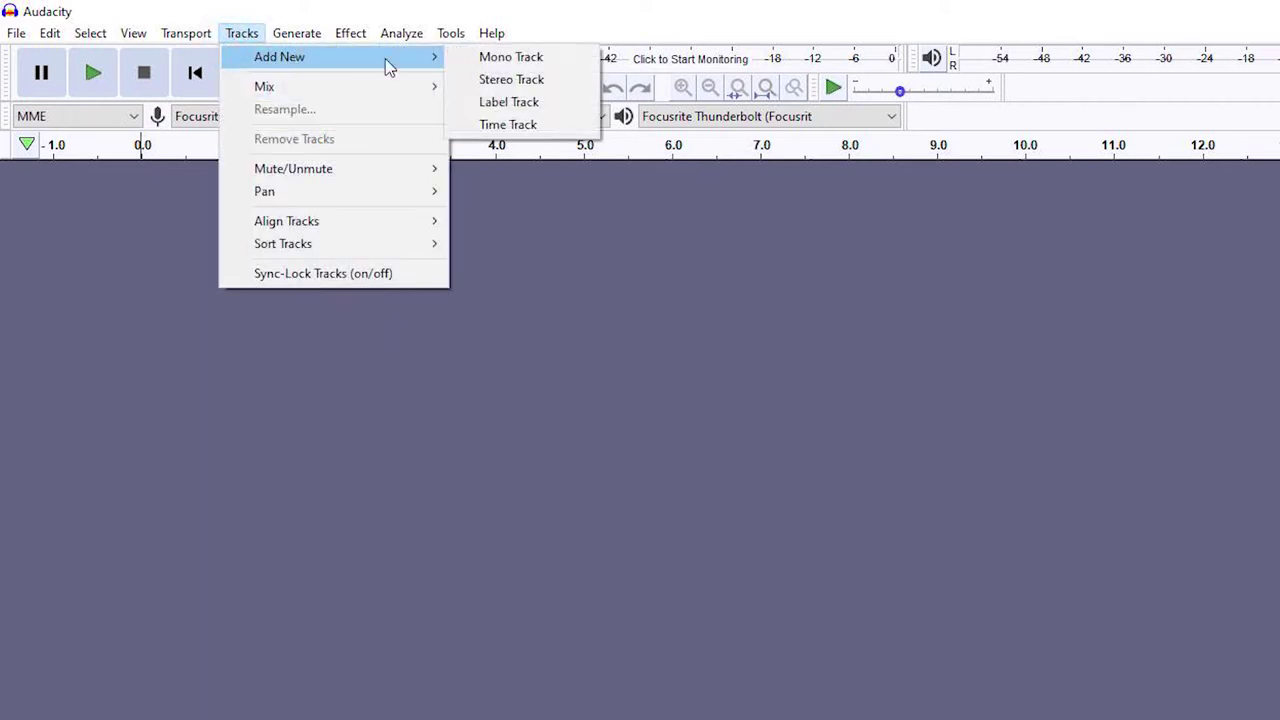
{"action": "left_click", "coordinate": [511, 57]}
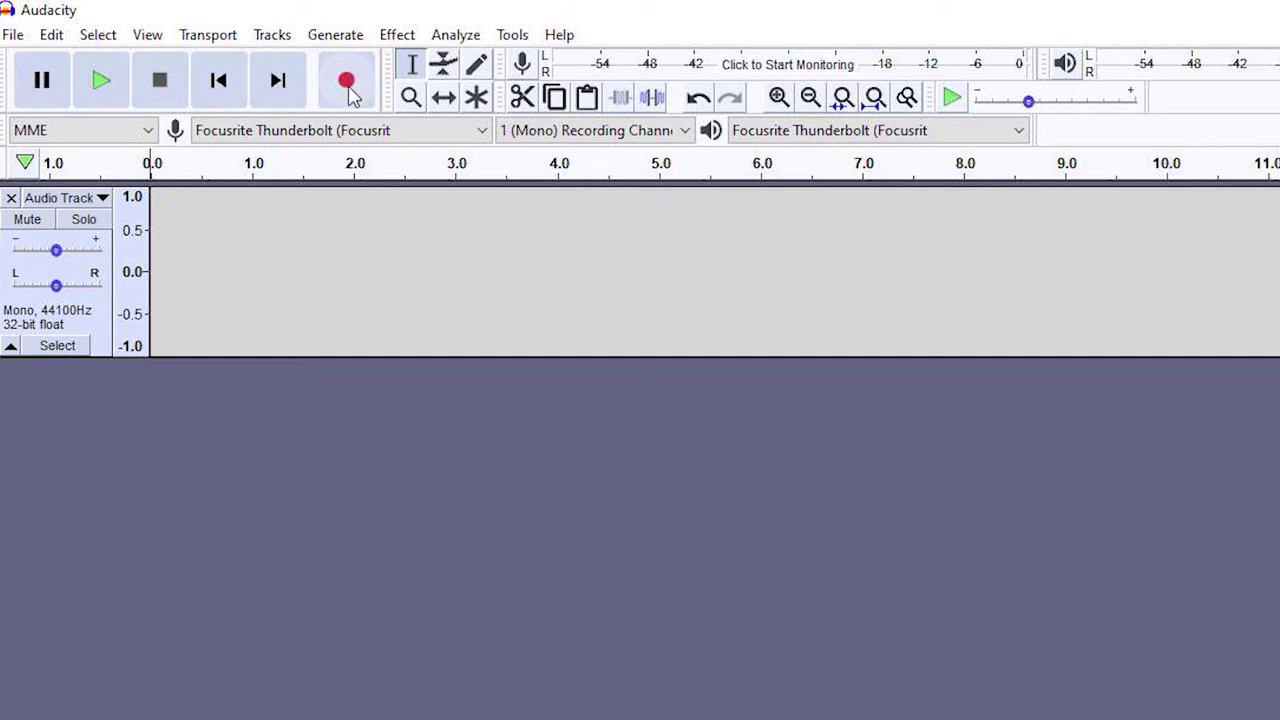
Record a roughly 28-second voice take onto the mono track and play it back.
{"action": "left_click", "coordinate": [346, 84]}
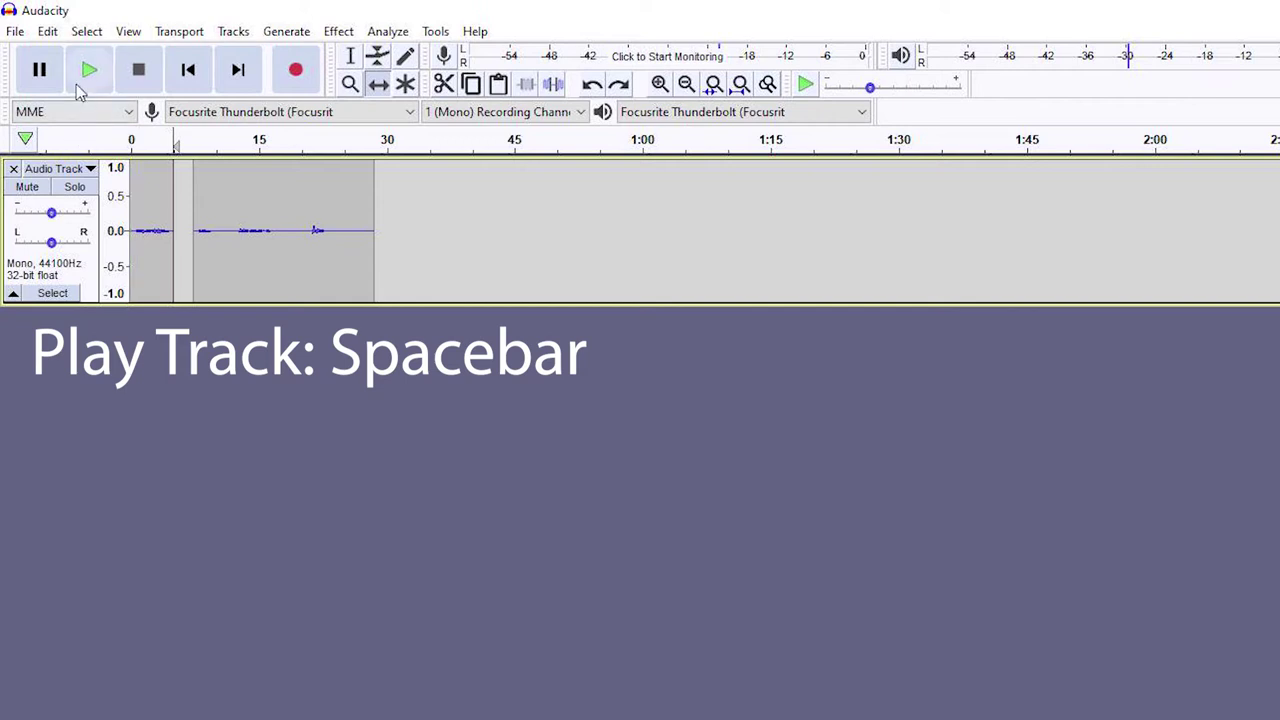
{"action": "key", "text": "space"}
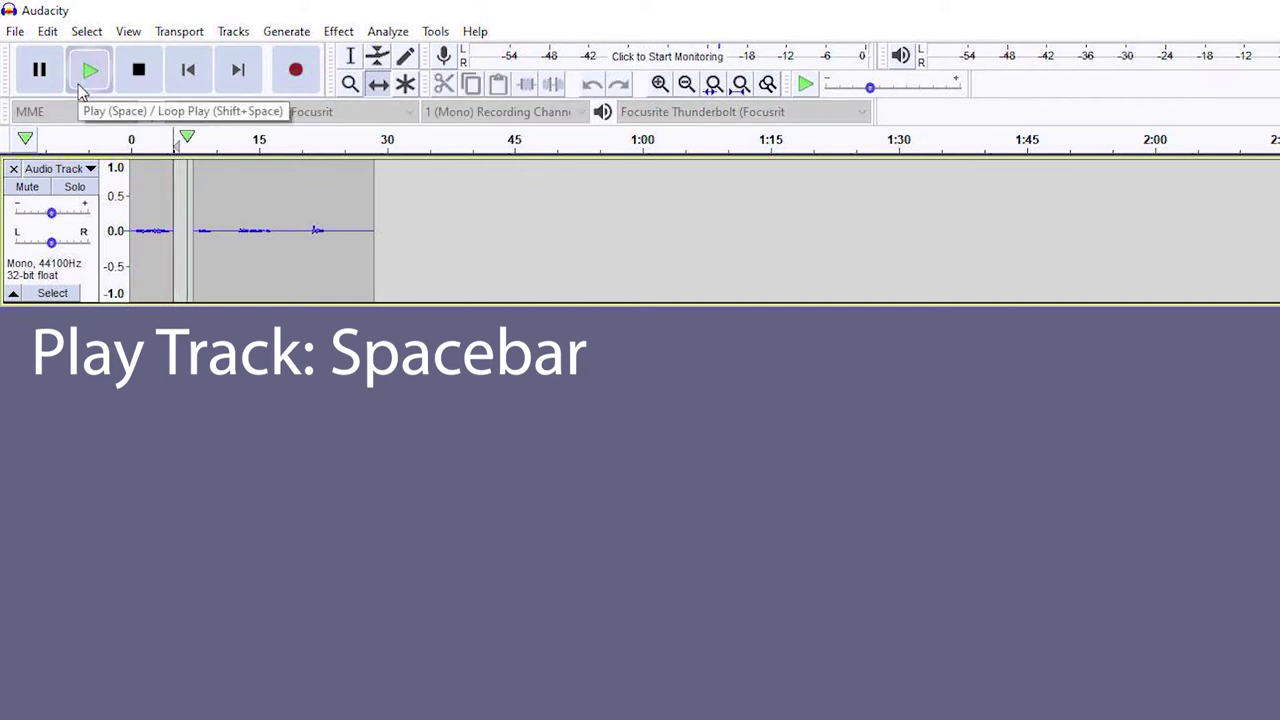
{"action": "left_click", "coordinate": [86, 74]}
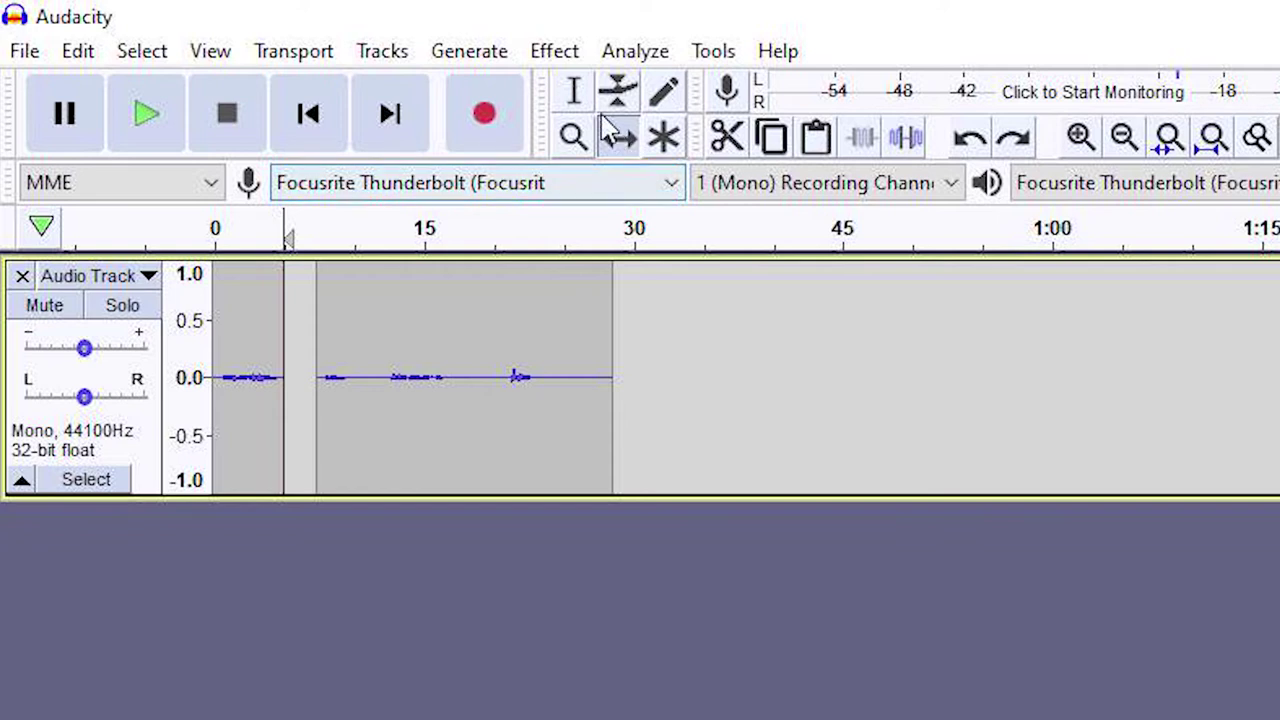
{"action": "left_click", "coordinate": [573, 92]}
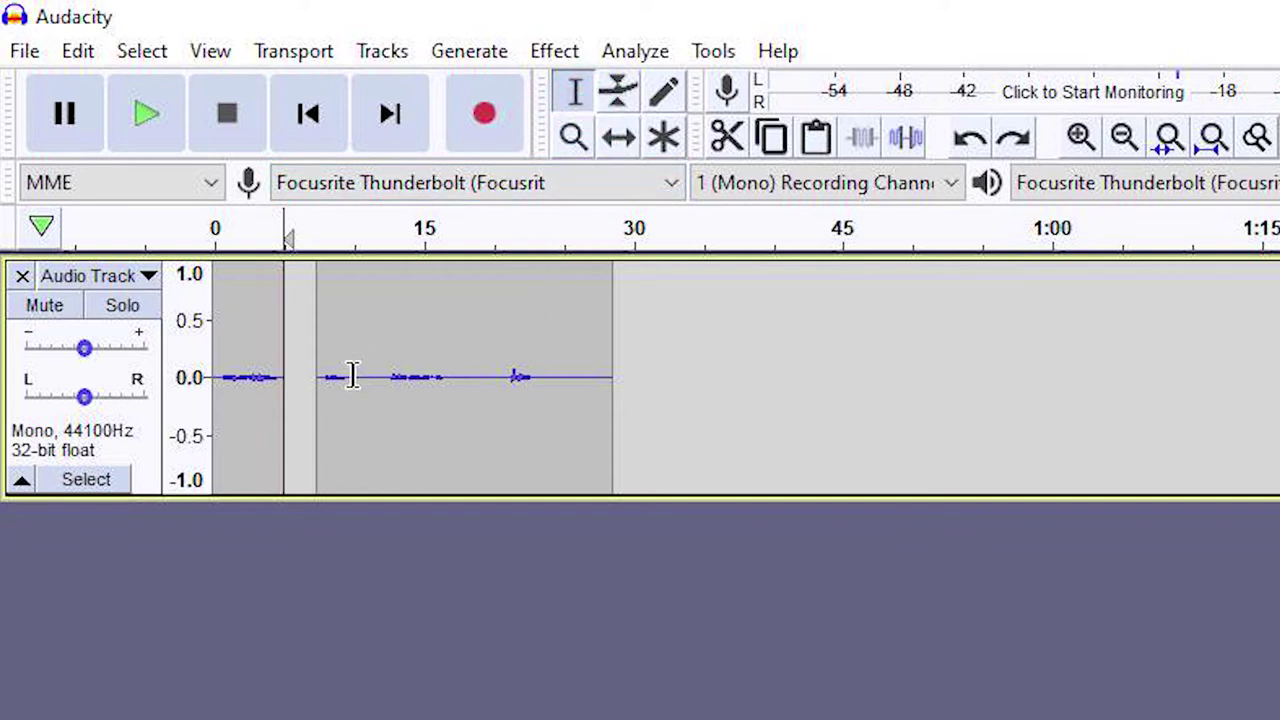
Delete the audio from about 0:12 to 0:15 and split the track at the edit point.
{"action": "left_click_drag", "start_coordinate": [311, 382], "coordinate": [367, 383]}
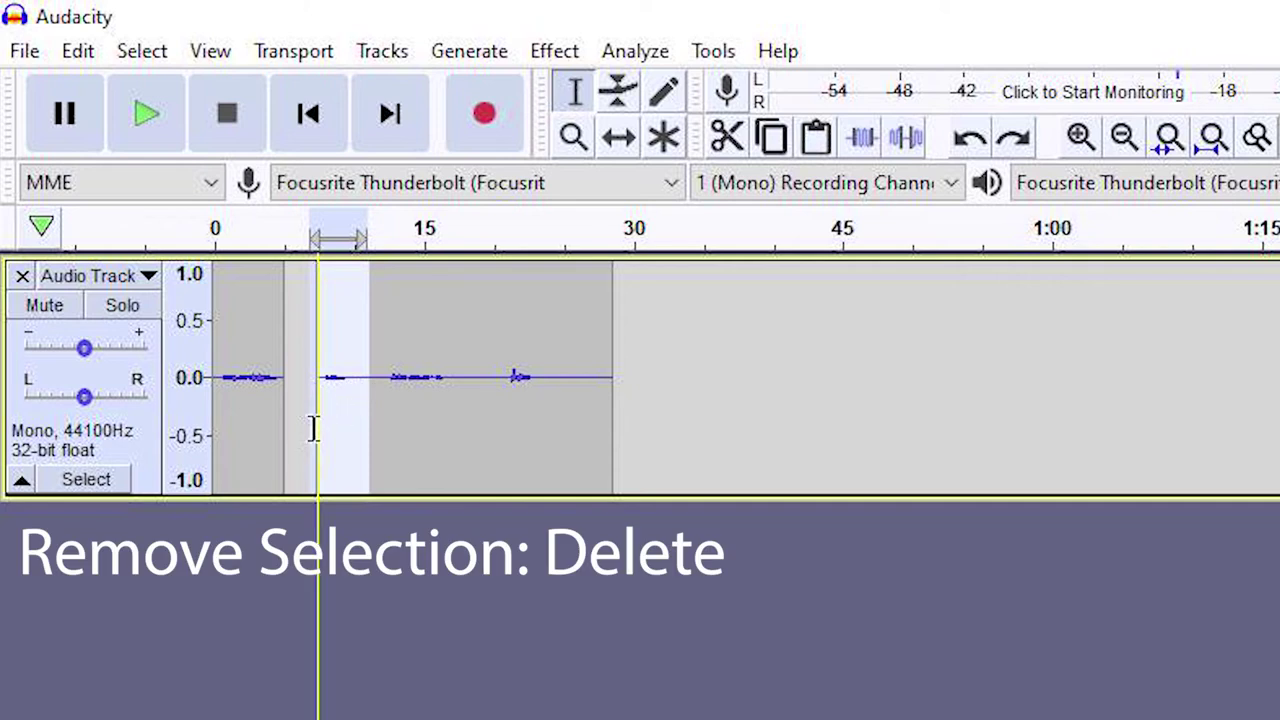
{"action": "key", "text": "Delete"}
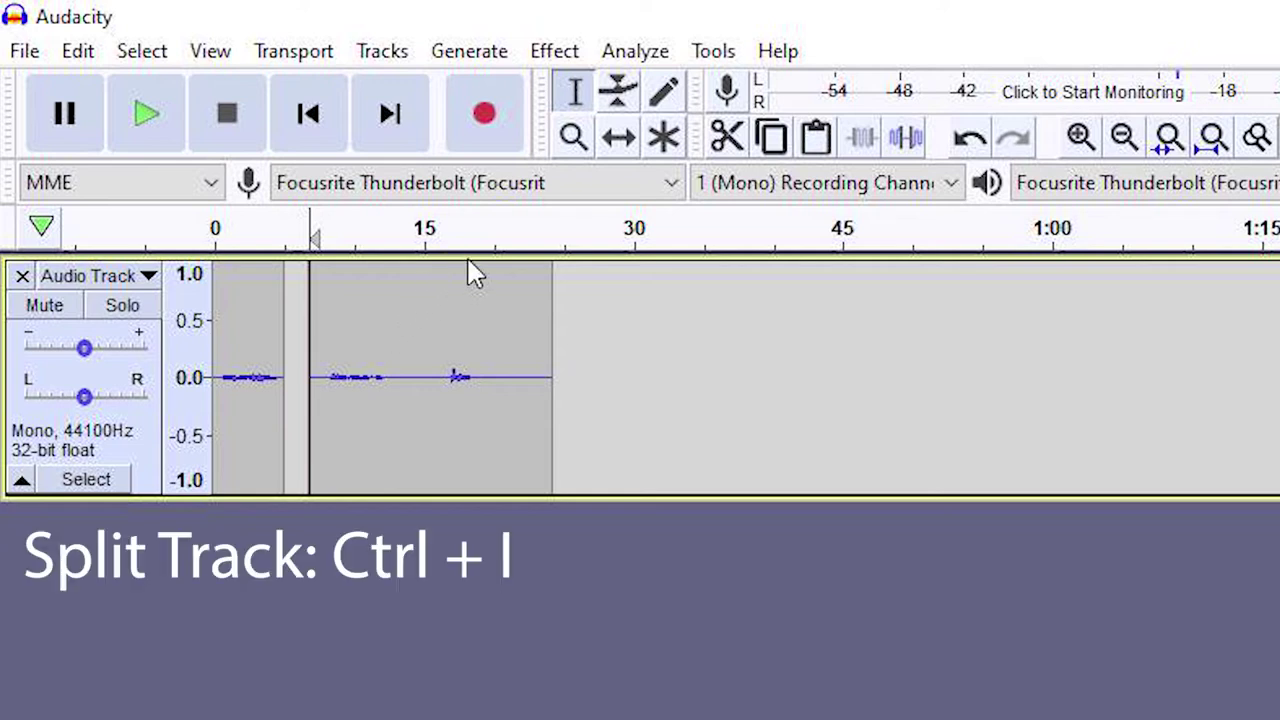
{"action": "left_click", "coordinate": [388, 346]}
{"action": "key", "text": "ctrl+i"}
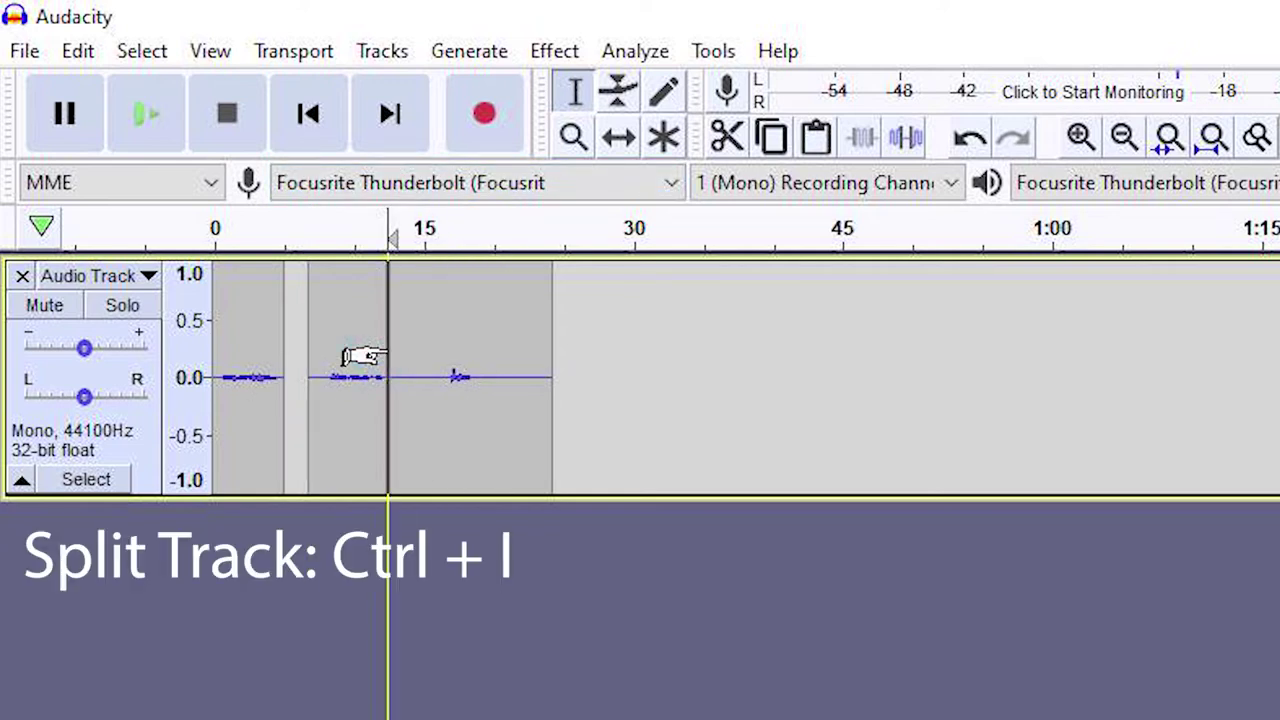
Rearrange the four clips so they sit end to end, ending near 22 seconds.
{"action": "left_click", "coordinate": [617, 138]}
{"action": "left_click_drag", "start_coordinate": [414, 406], "coordinate": [473, 404]}
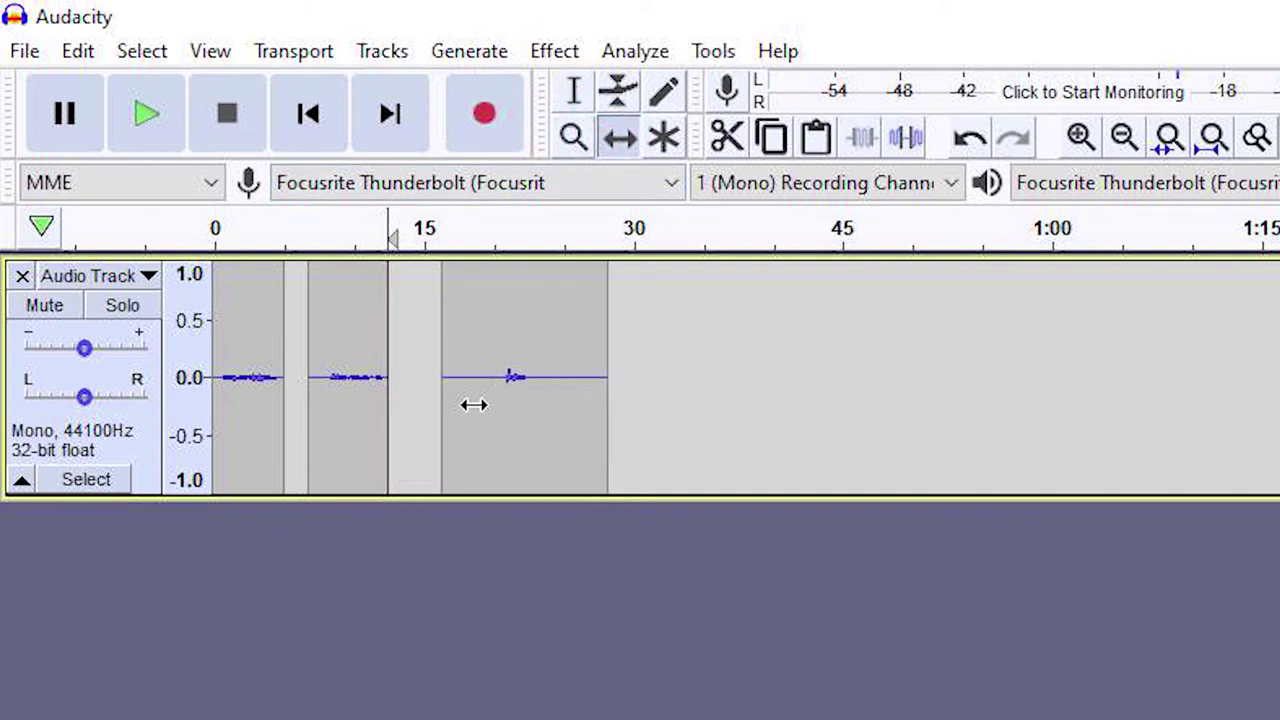
{"action": "left_click_drag", "start_coordinate": [355, 410], "coordinate": [430, 407]}
{"action": "left_click_drag", "start_coordinate": [513, 403], "coordinate": [683, 400]}
{"action": "left_click_drag", "start_coordinate": [563, 413], "coordinate": [400, 431]}
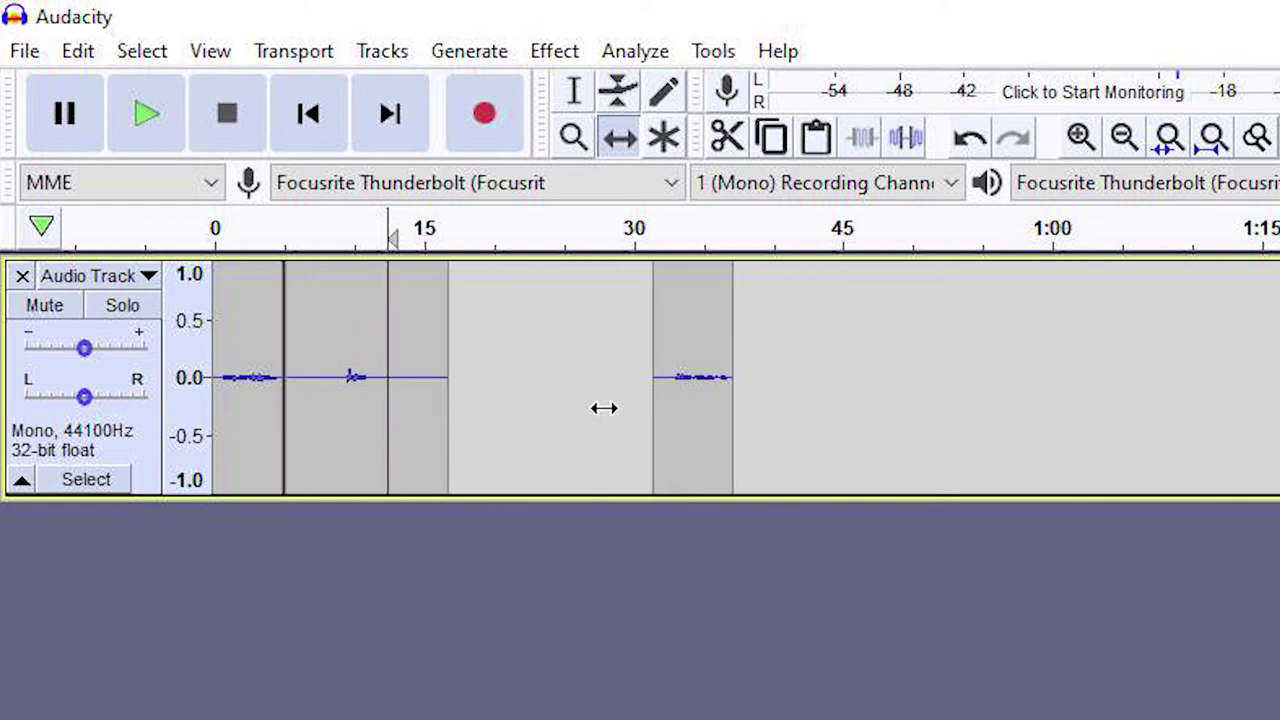
{"action": "left_click_drag", "start_coordinate": [677, 409], "coordinate": [452, 455]}
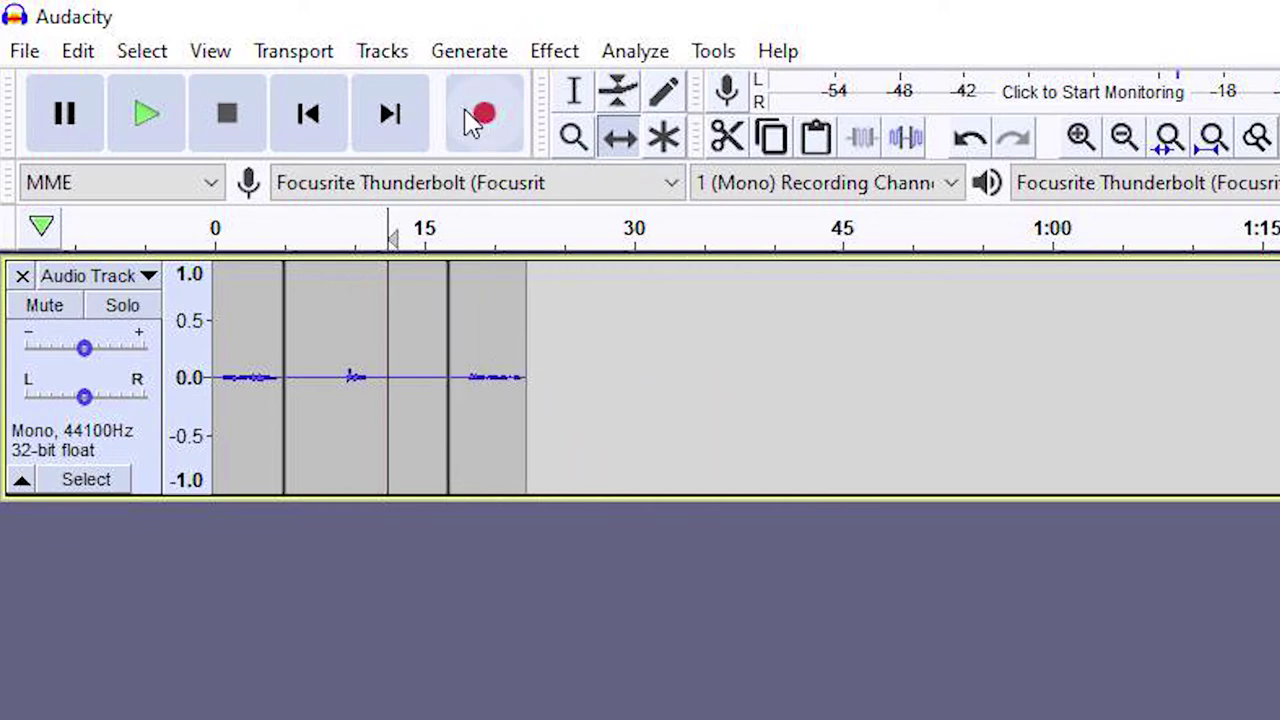
Add another mono track and drag in the MP3 from Downloads, appearing as stereo track yuhhhhh.
{"action": "left_click", "coordinate": [395, 55]}
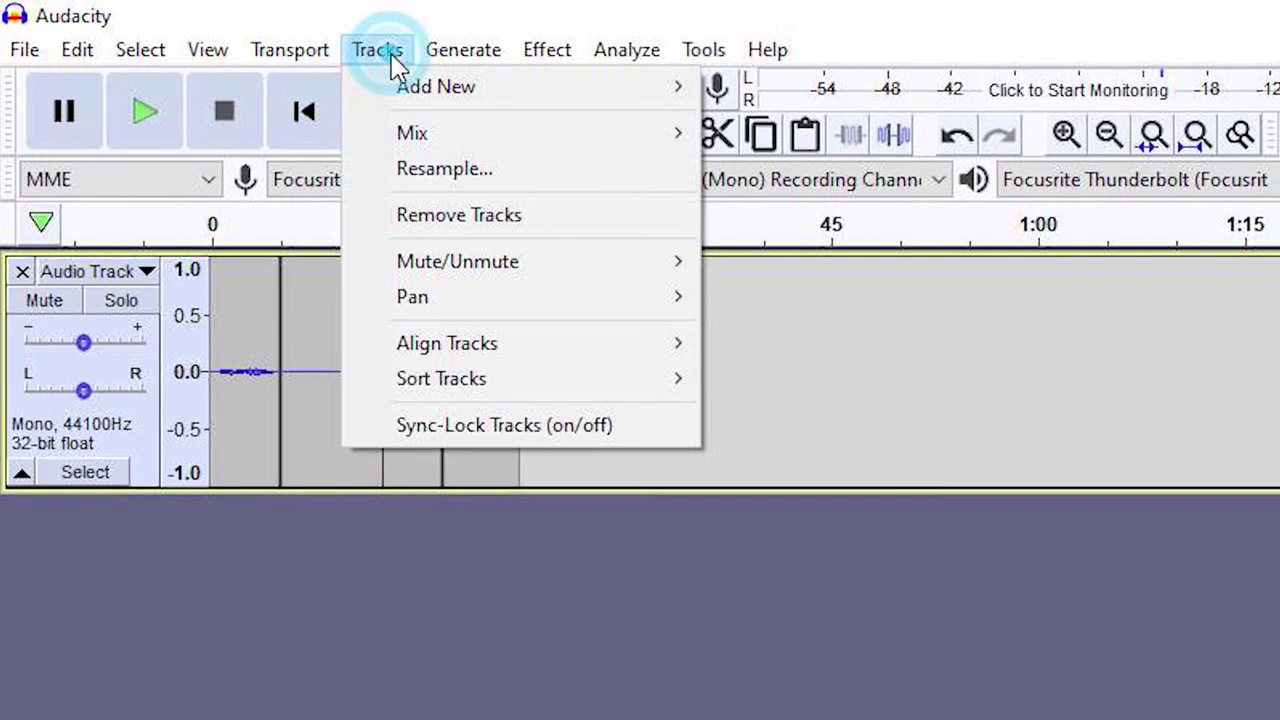
{"action": "mouse_move", "coordinate": [603, 92]}
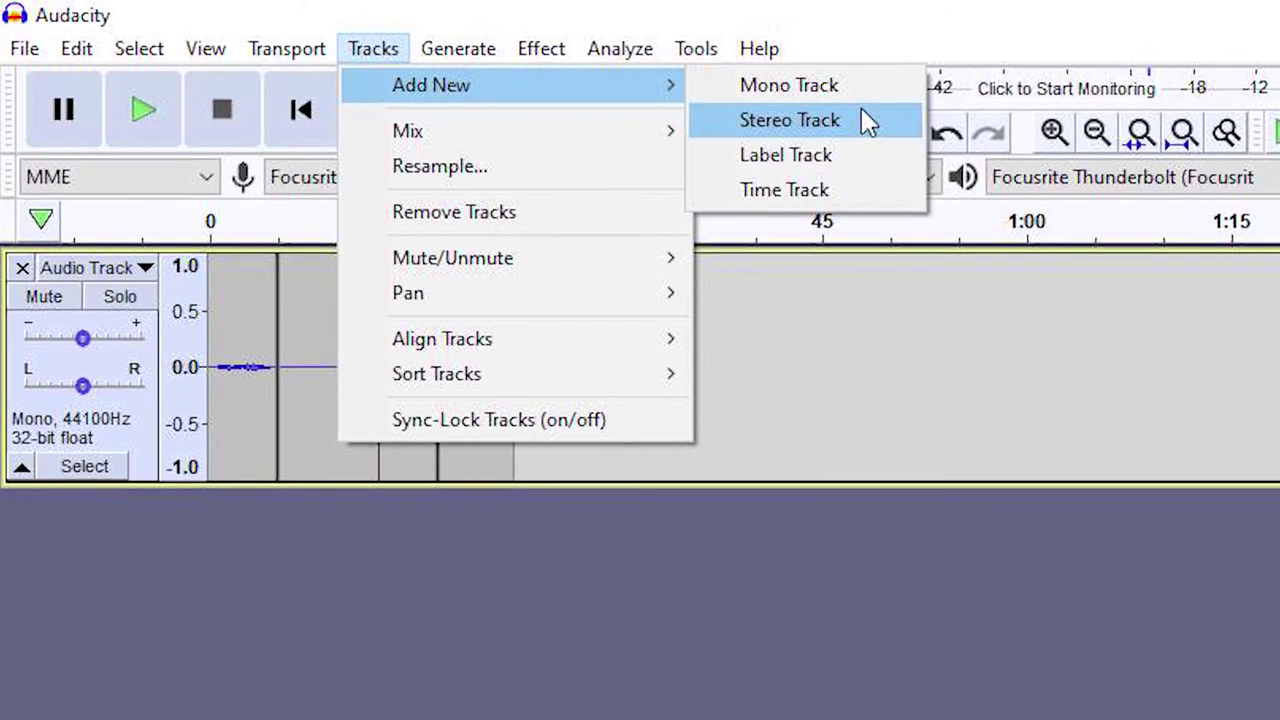
{"action": "left_click", "coordinate": [833, 82]}
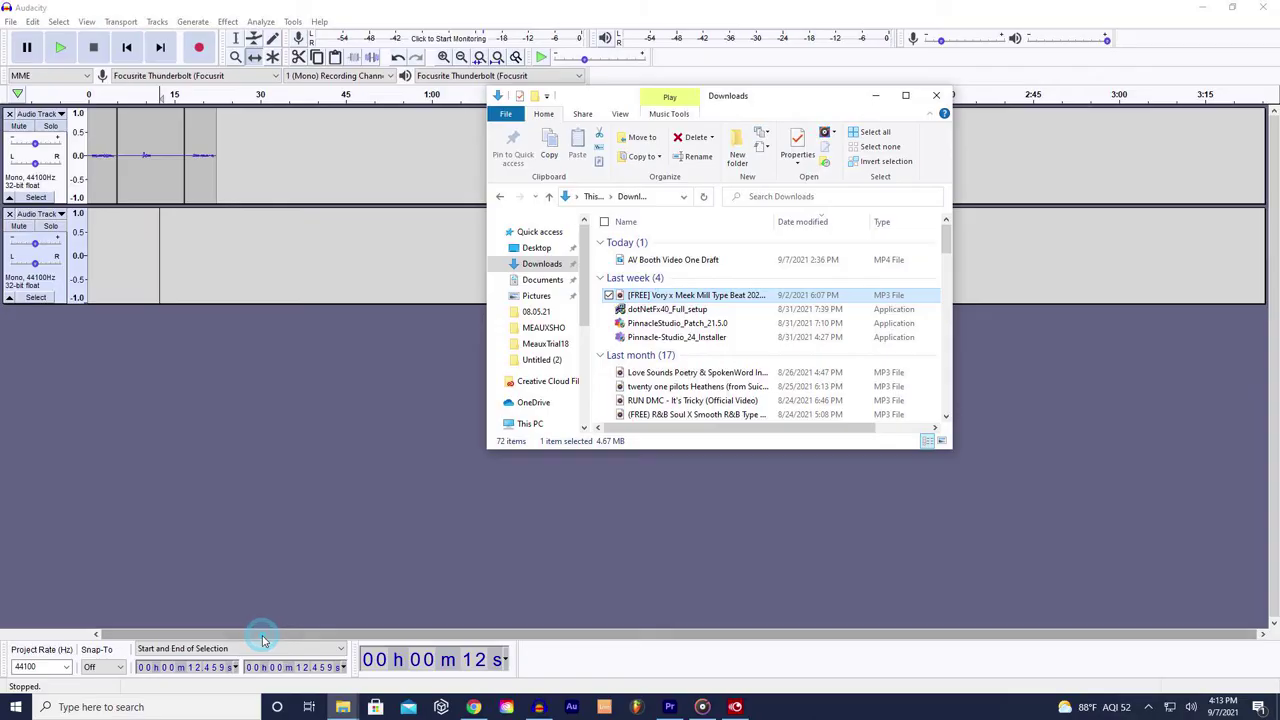
{"action": "left_click_drag", "start_coordinate": [636, 296], "coordinate": [78, 332]}
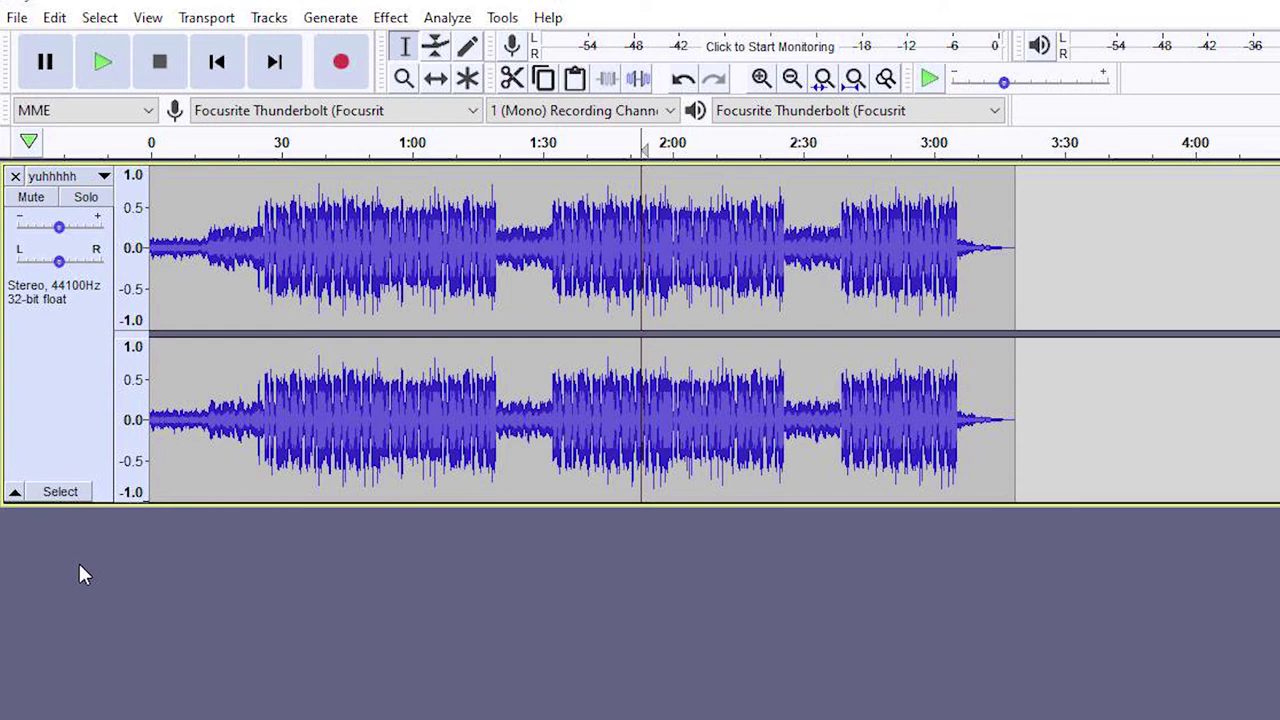
Show the File > Export format options (MP3, WAV, OGG).
{"action": "left_click", "coordinate": [17, 18]}
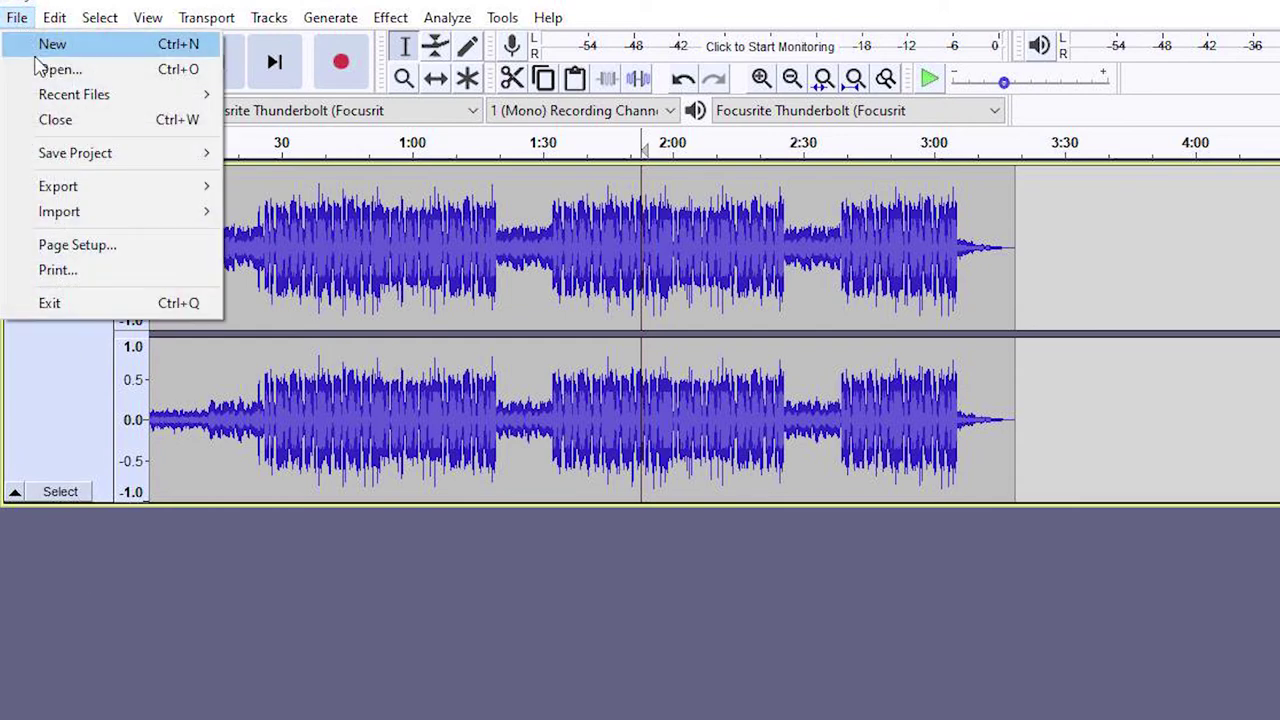
{"action": "mouse_move", "coordinate": [58, 193]}
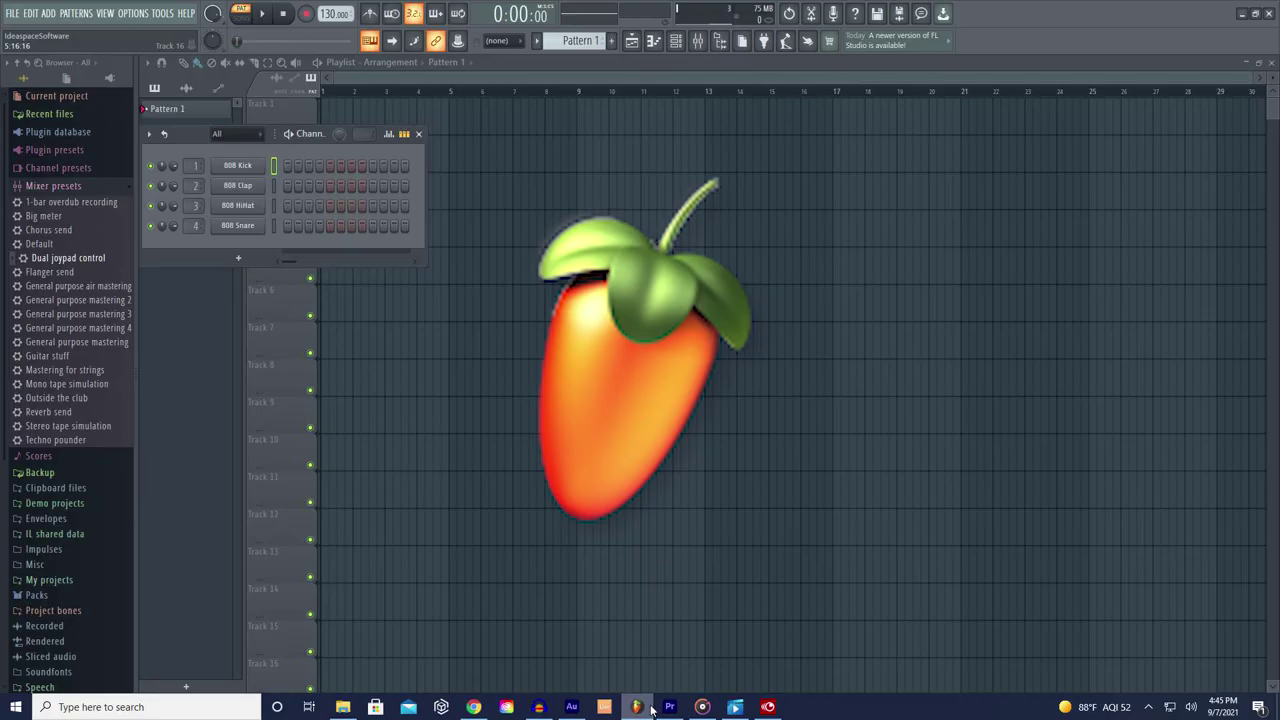
In Adobe Audition, raise the Track 1 clip volume from 4.5 to 7.2 dB.
{"action": "left_click", "coordinate": [575, 707]}
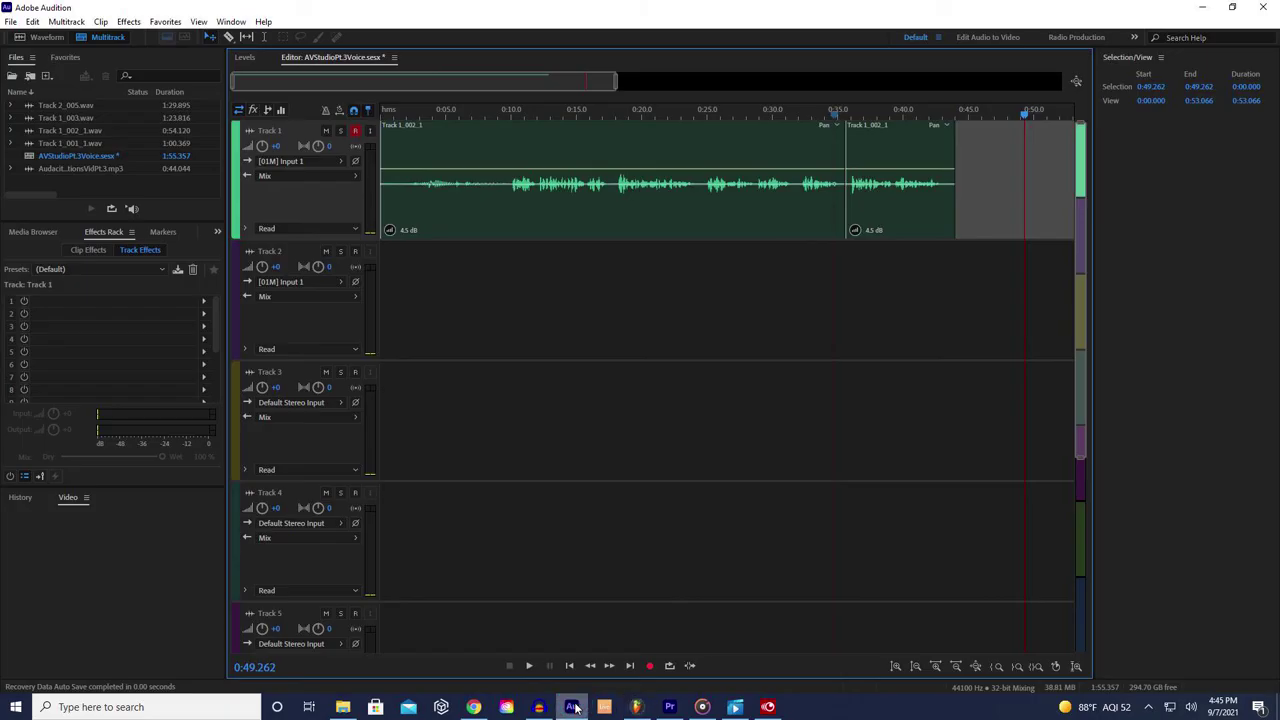
{"action": "left_click_drag", "start_coordinate": [390, 230], "coordinate": [398, 230]}
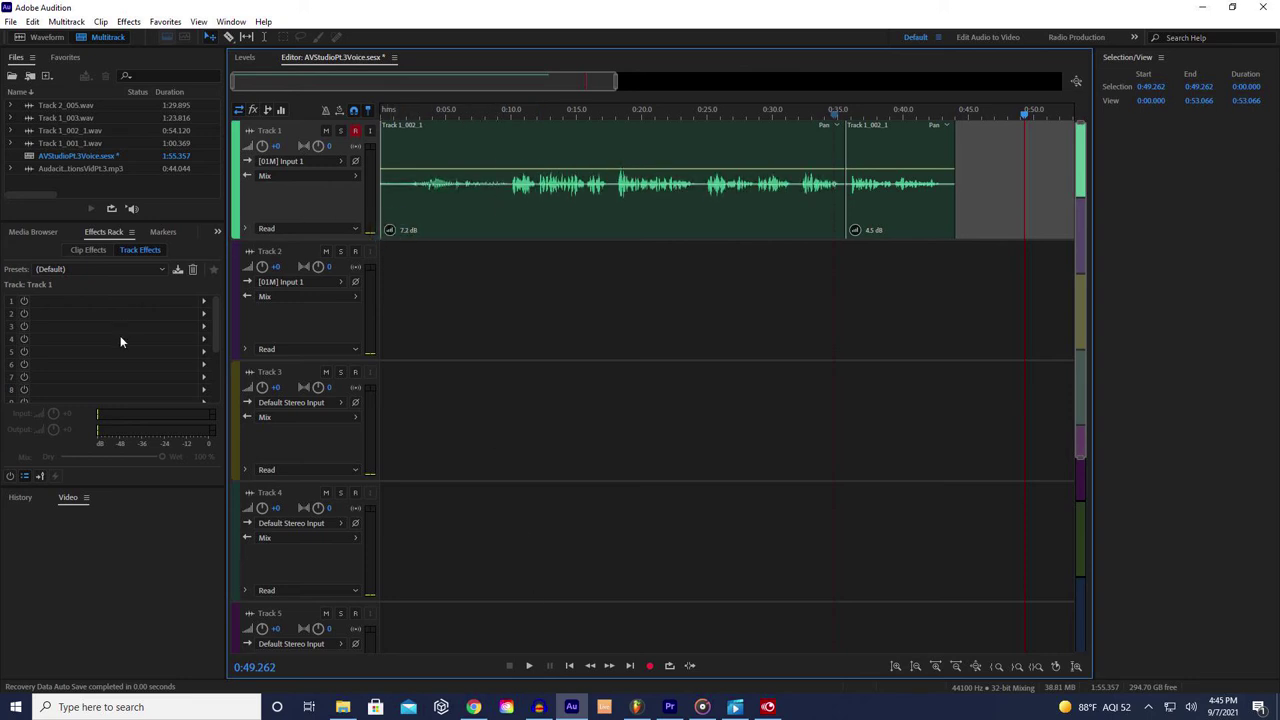
{"action": "left_click", "coordinate": [200, 299]}
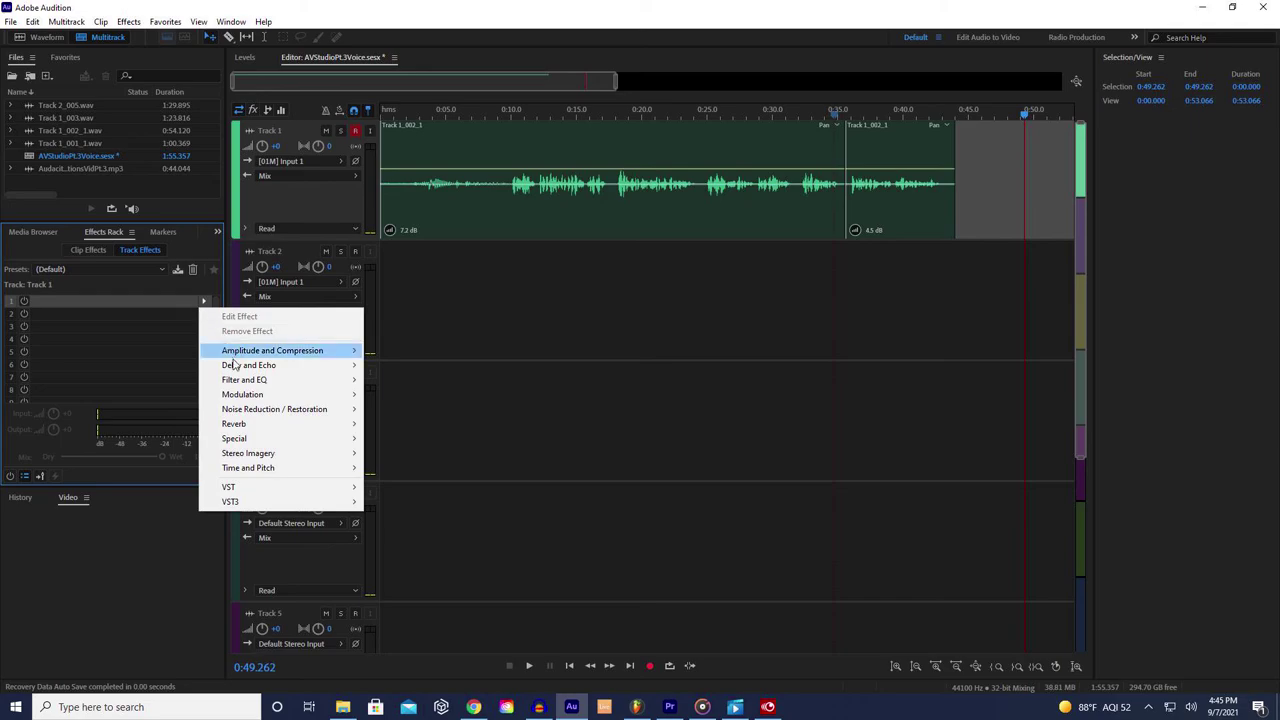
In FL Studio, switch on steps in the 808 Kick and 808 Clap patterns.
{"action": "left_click", "coordinate": [640, 706]}
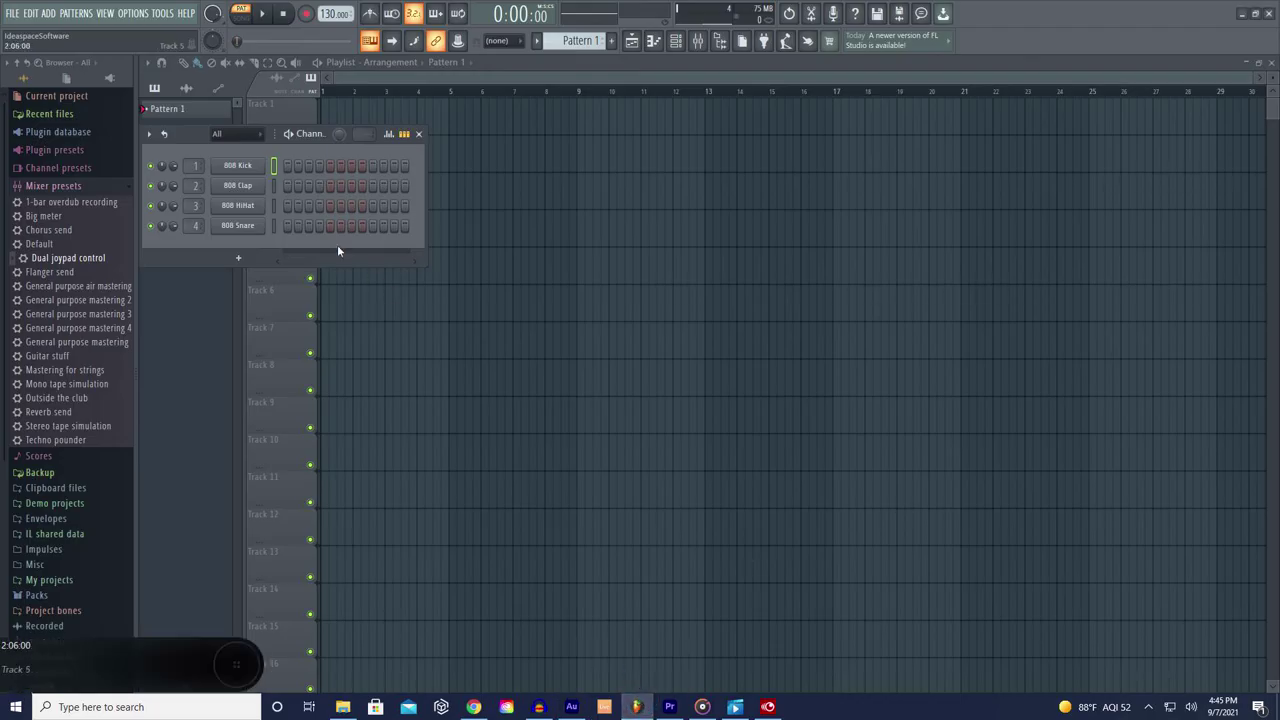
{"action": "left_click", "coordinate": [373, 166]}
{"action": "left_click", "coordinate": [383, 189]}
{"action": "key", "text": "F6"}
Bring up the plugin picker showing all plugins.
{"action": "key", "text": "F7"}
{"action": "key", "text": "F7"}
{"action": "left_click", "coordinate": [353, 182]}
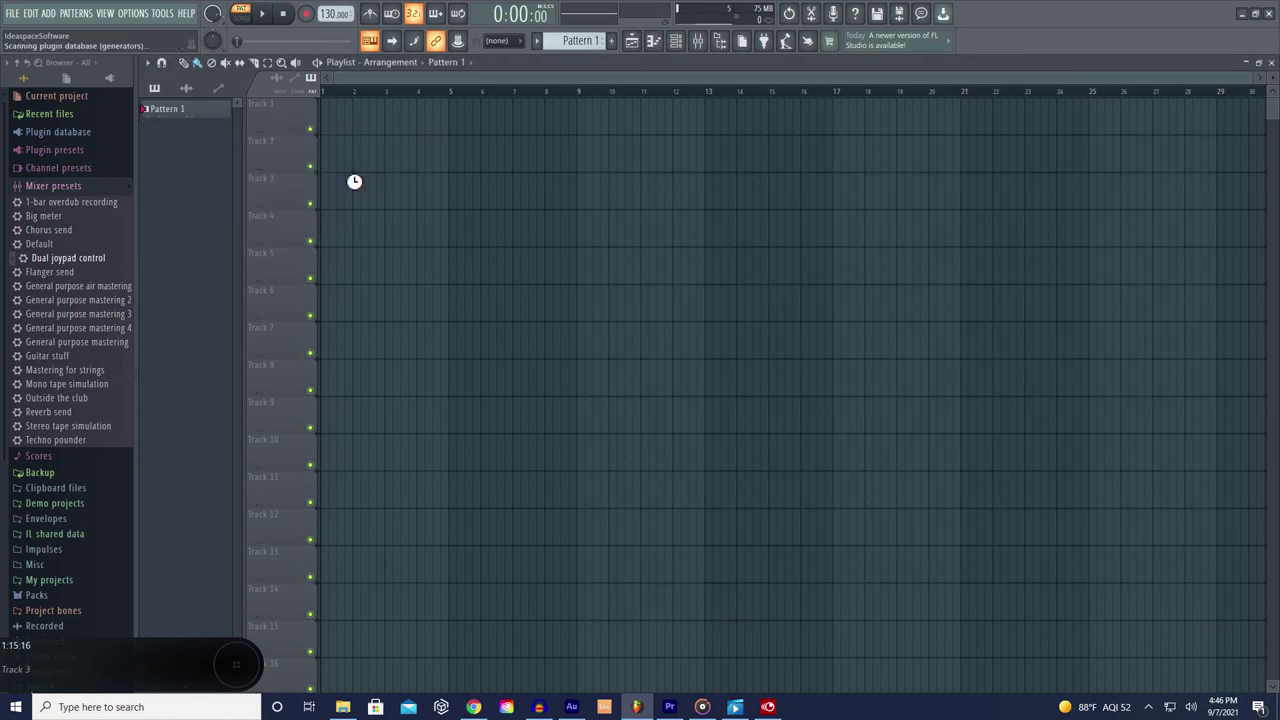
{"action": "key", "text": "F8"}
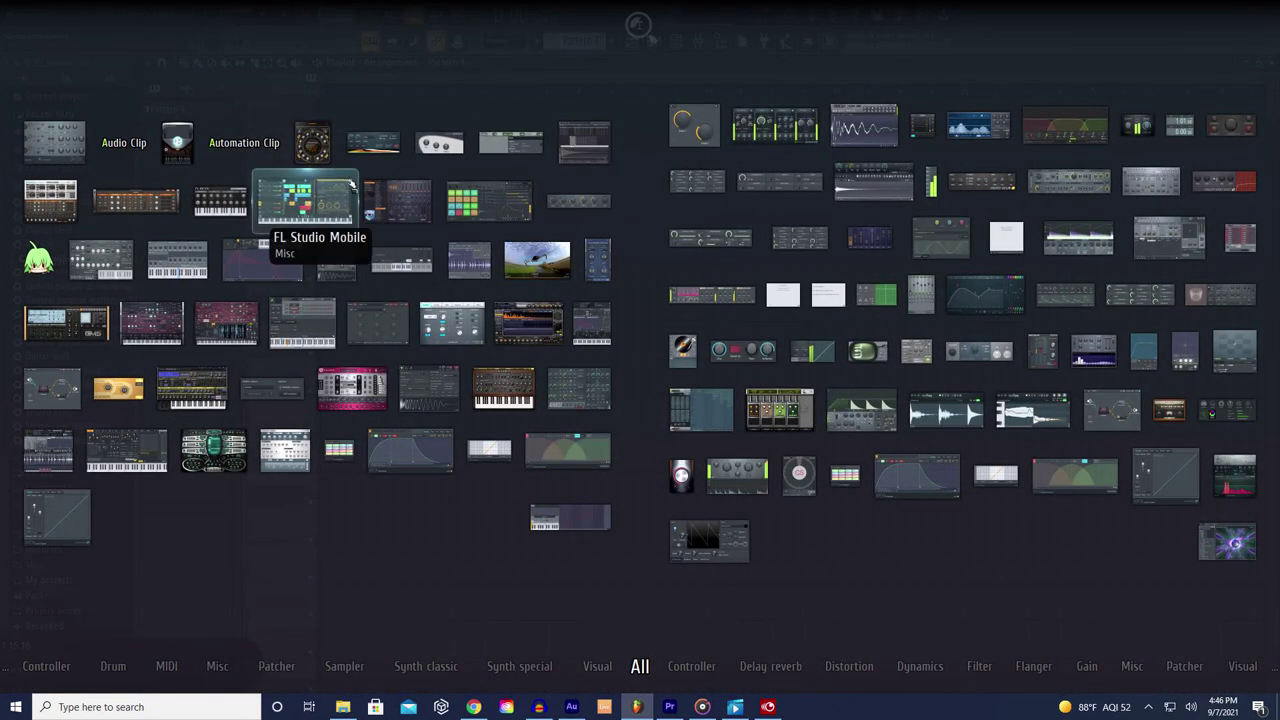